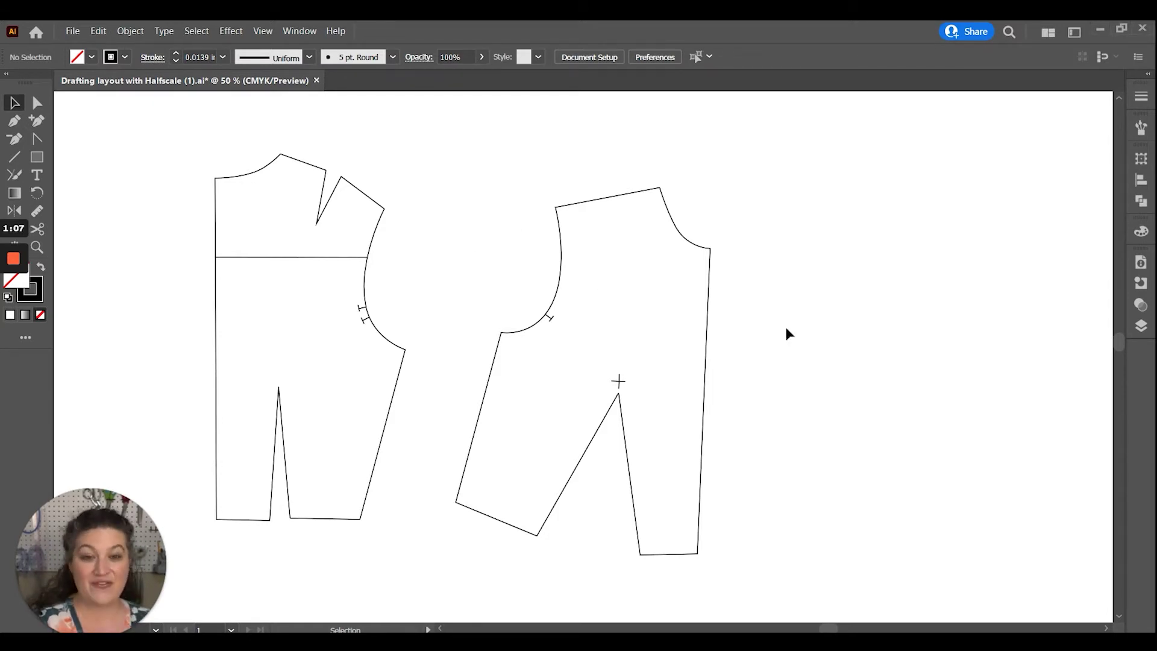
Step: Reposition the front bodice beside the back bodice and place a duplicate of it in the empty space to its right
drag(707, 361, 610, 389)
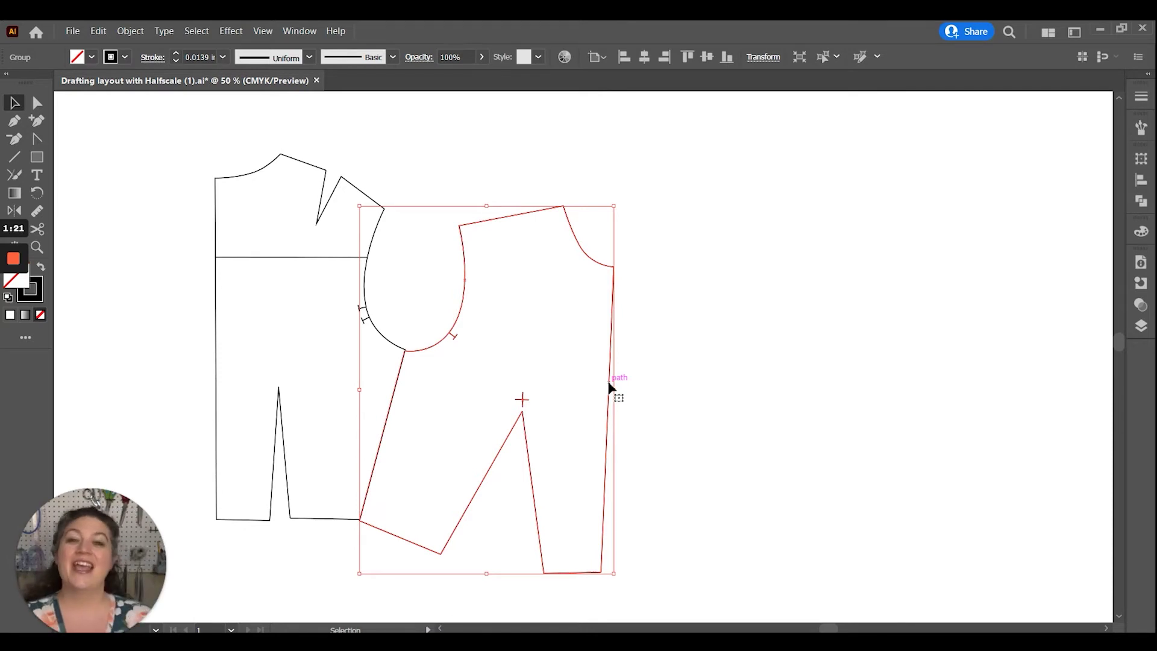
drag(609, 388, 700, 352)
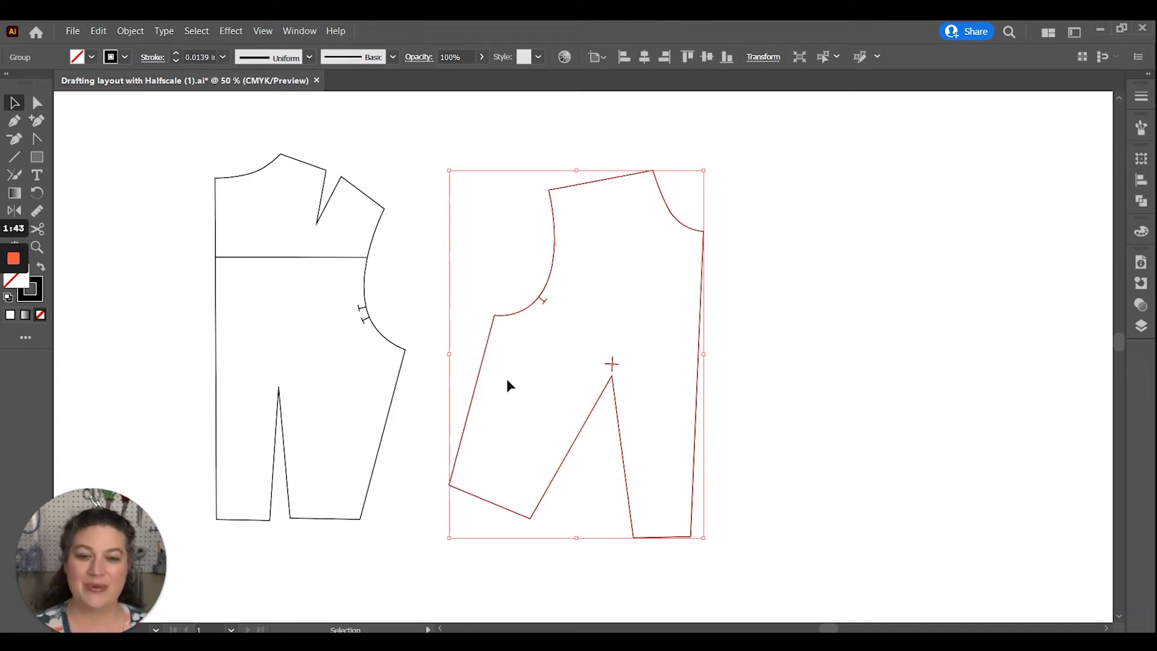
key(alt+Right)
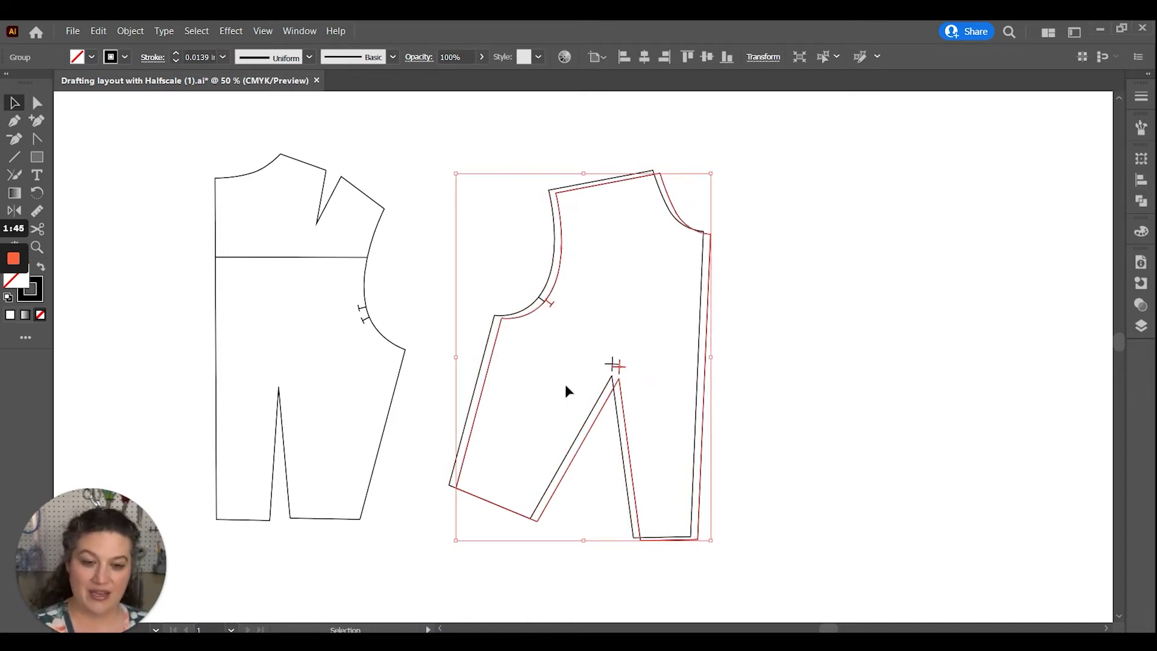
drag(705, 406, 1023, 433)
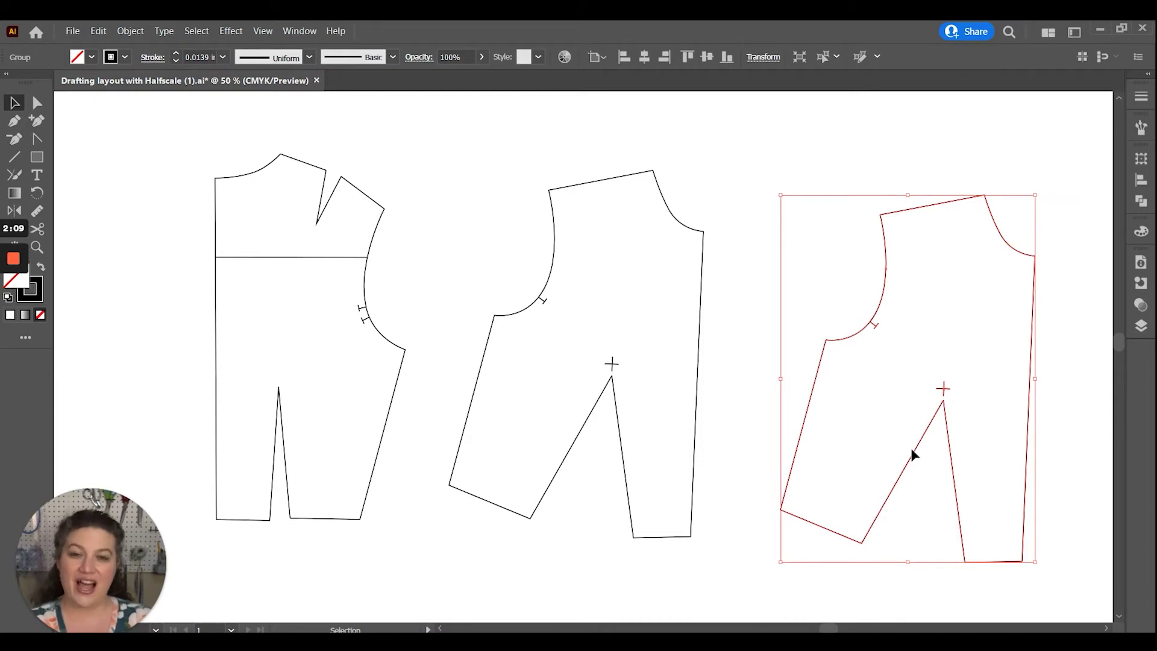
Step: Draw a narrow three-segment fold bracket with the Pen tool along the inside of the original front bodice's centre front edge
key(p)
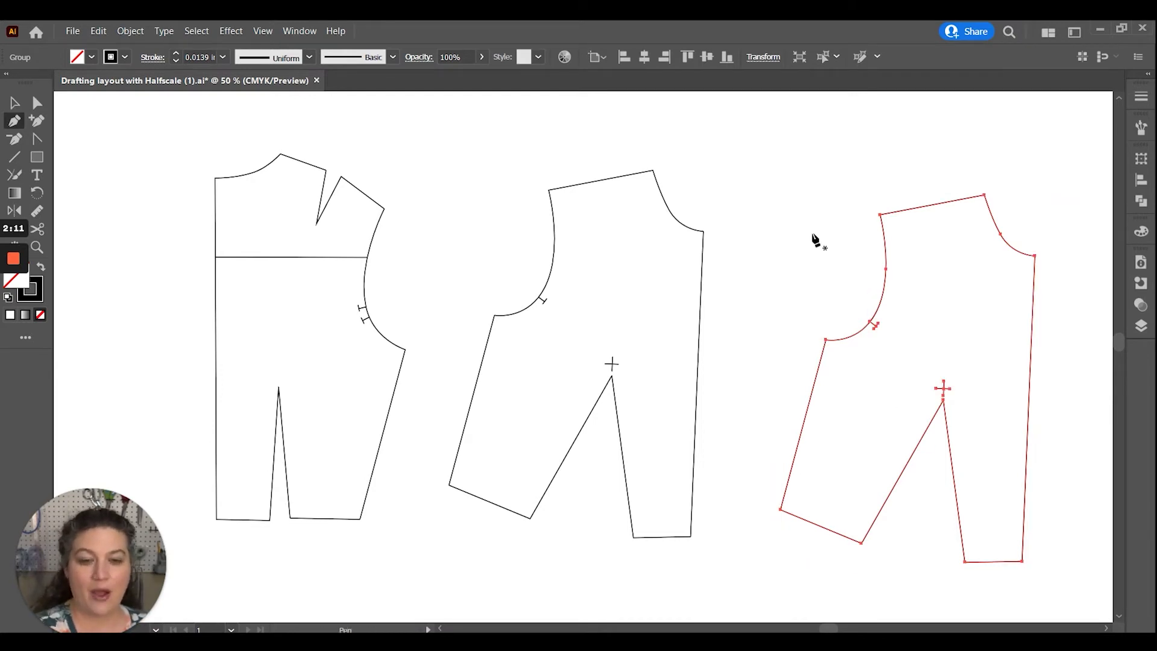
click(700, 270)
click(689, 270)
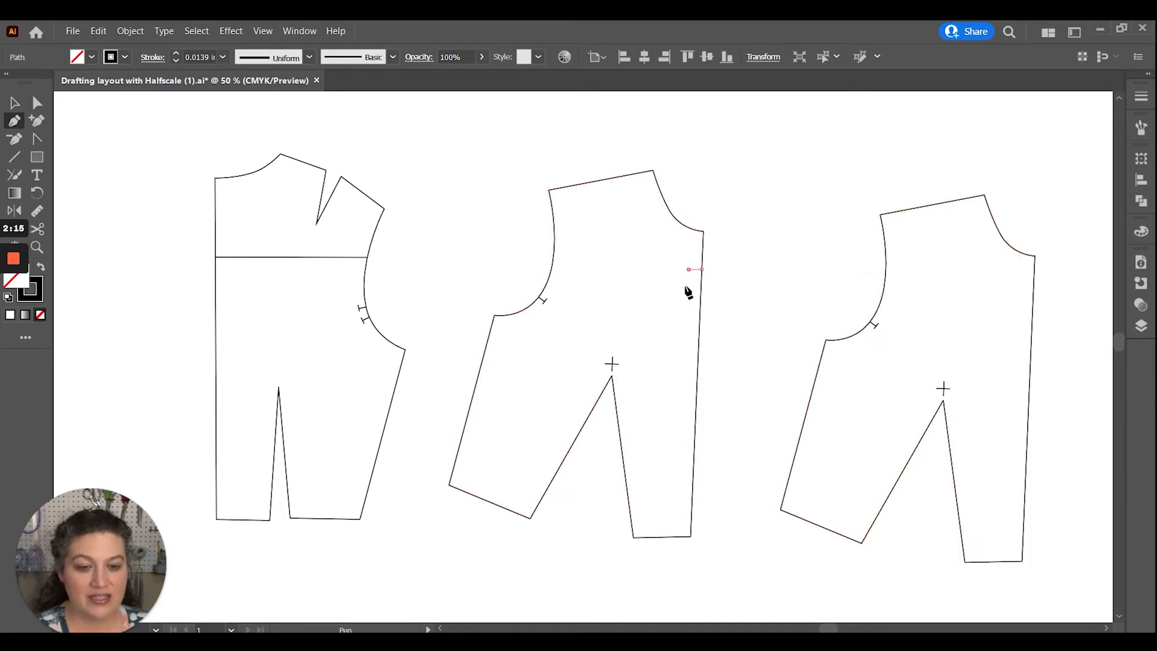
click(682, 478)
click(692, 478)
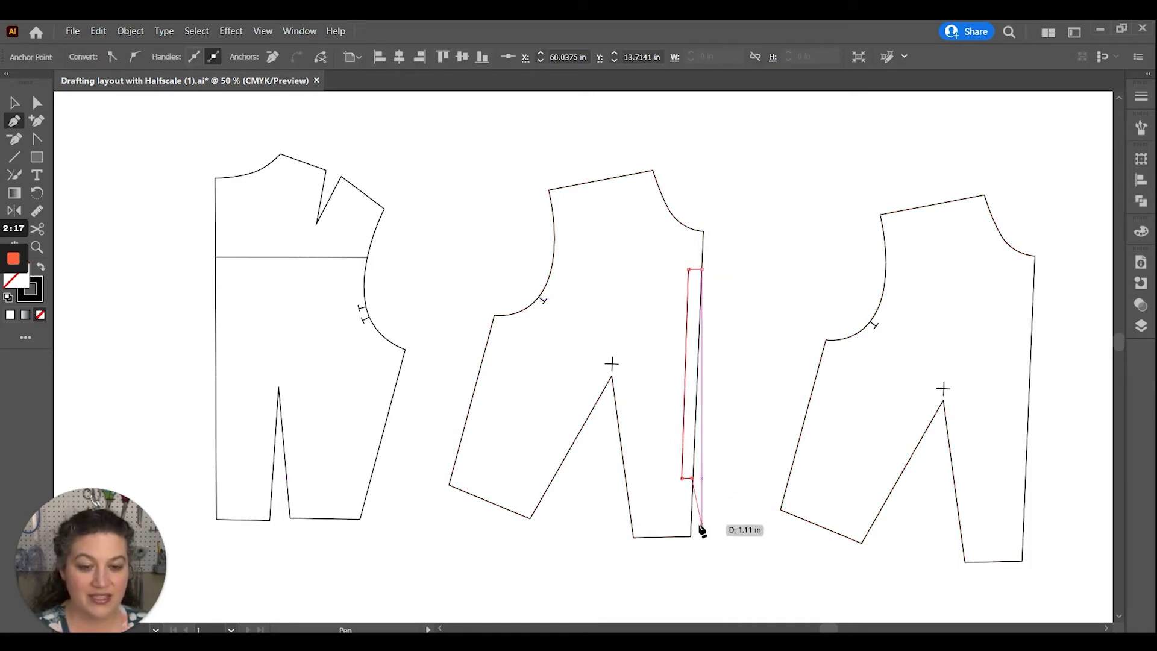
key(Escape)
key(v)
click(663, 501)
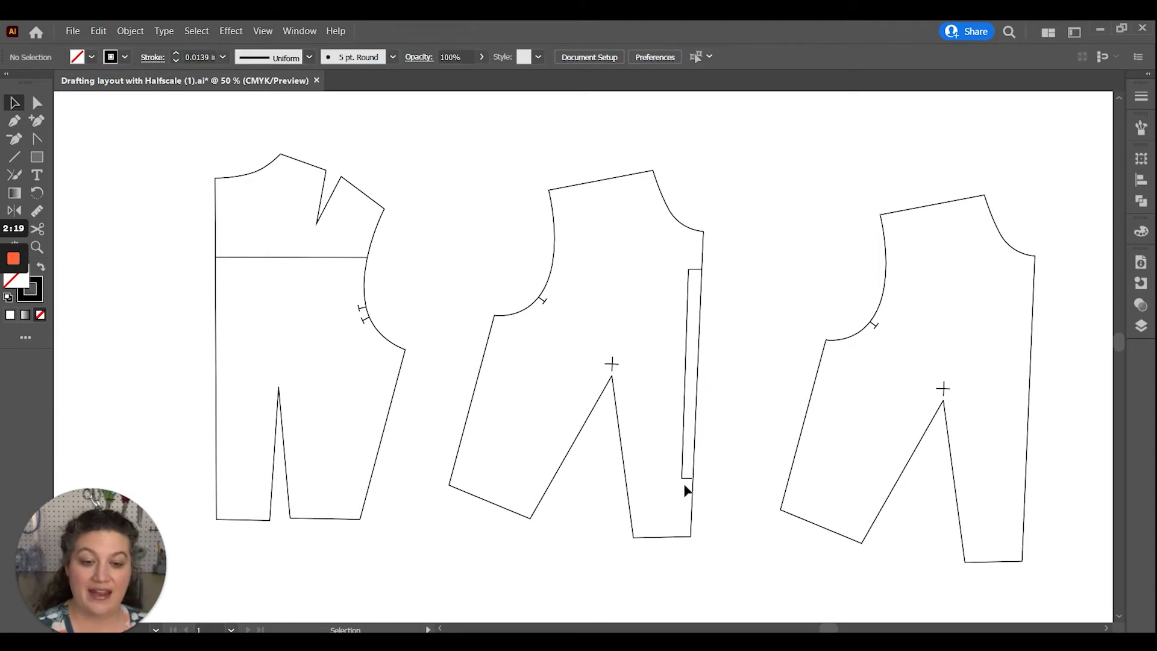
Step: Add the text label "Center Front Bodice Cut on fold" inside the original front bodice, near the fold bracket
key(t)
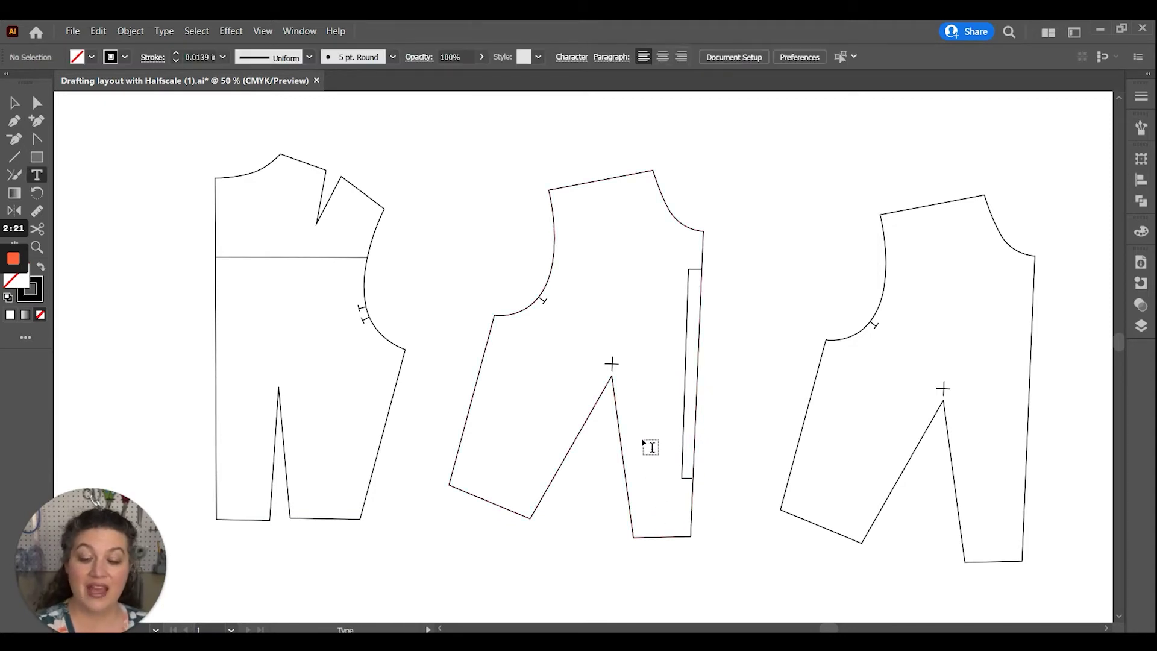
click(640, 326)
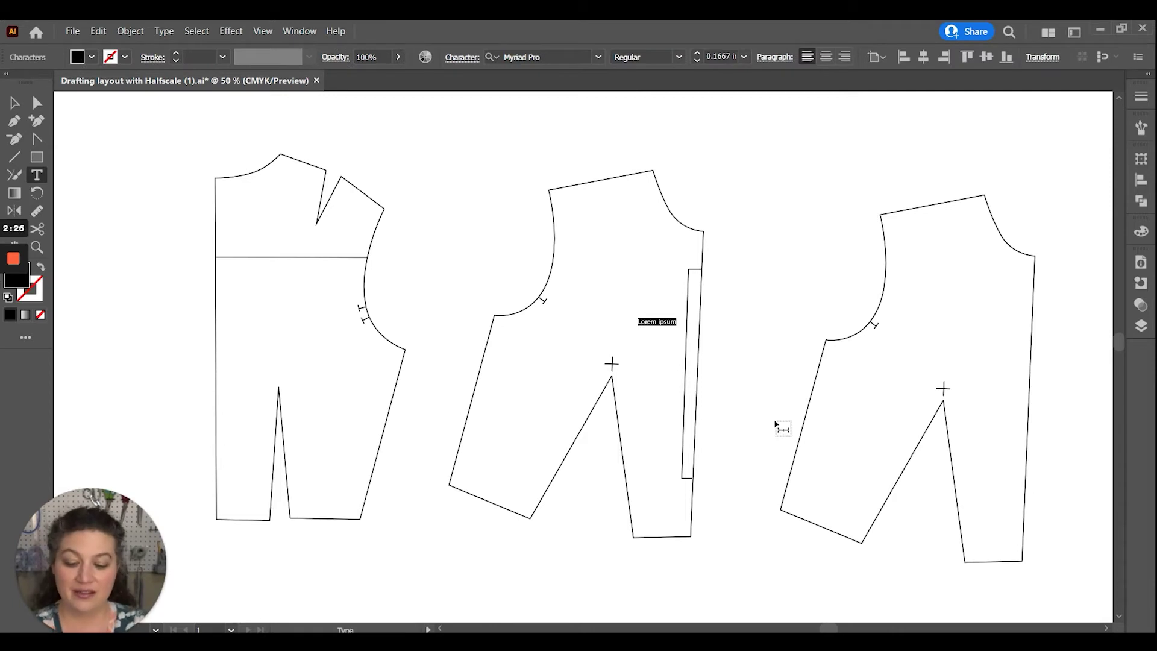
text(Cen)
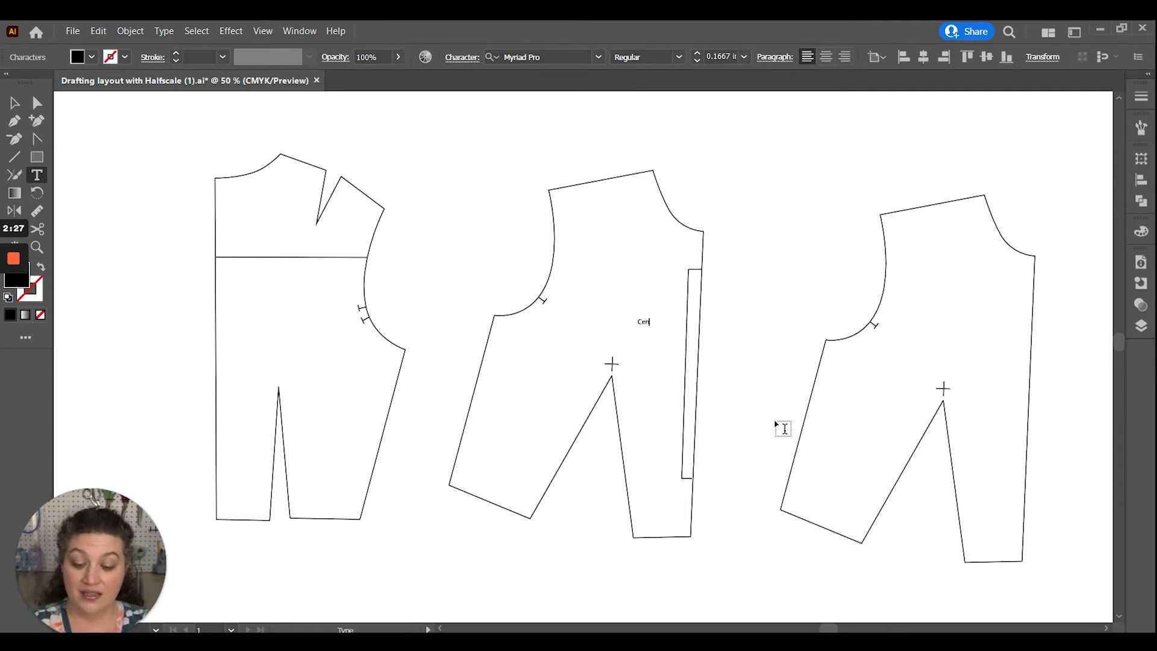
text(ter Front Bodice)
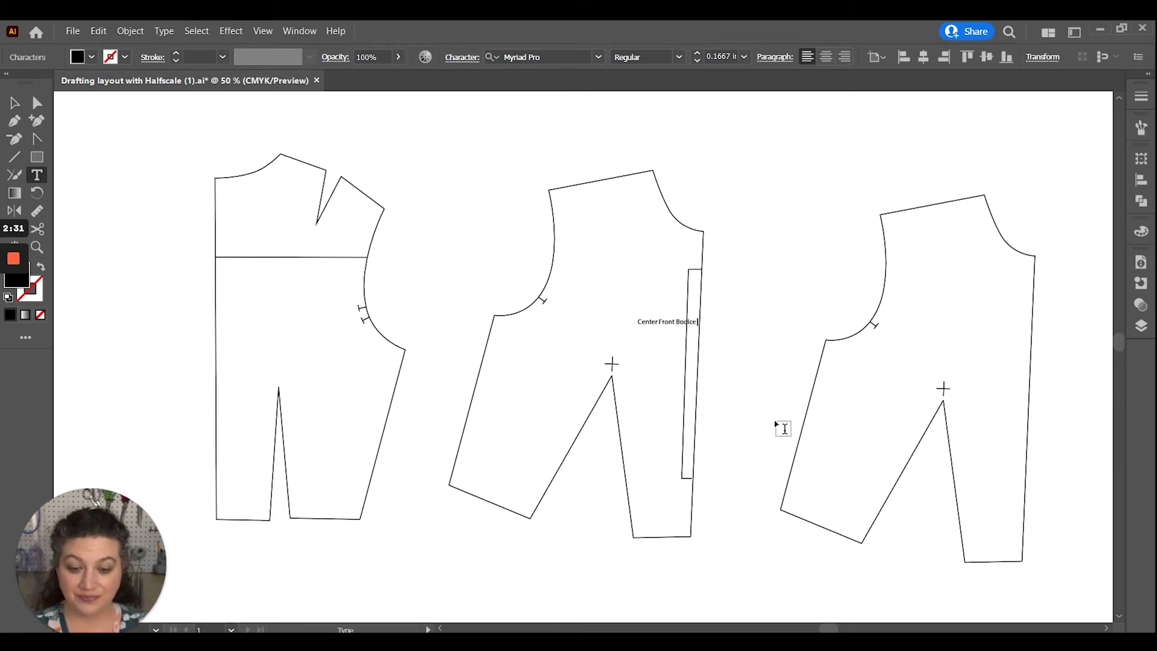
text( Cut on)
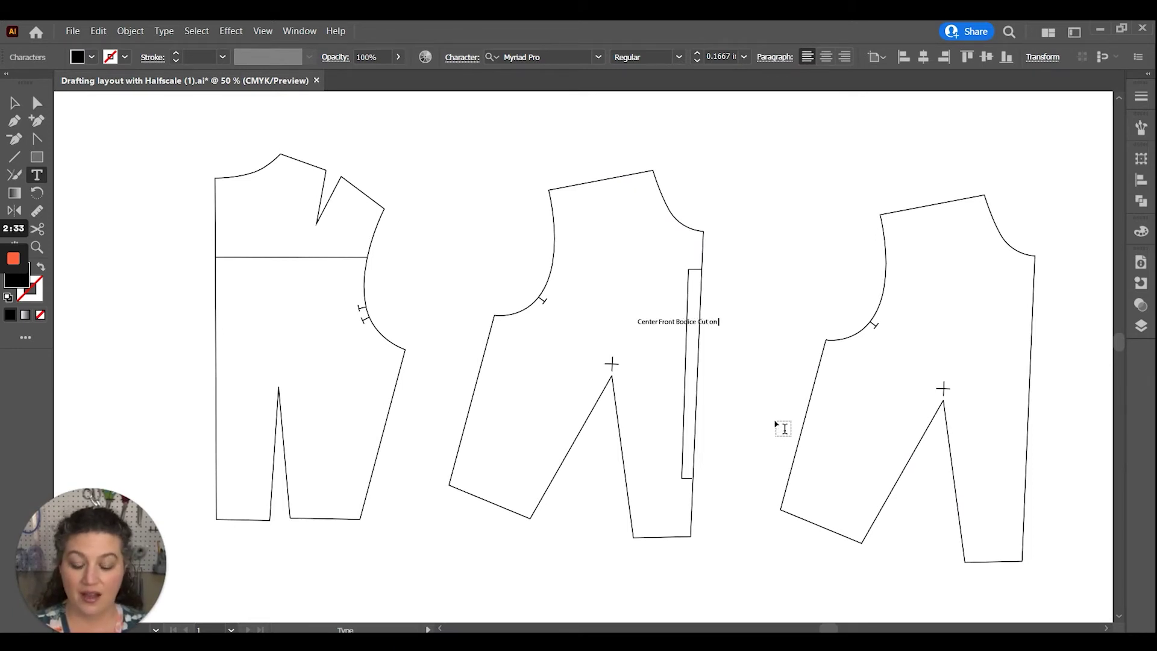
text( fold)
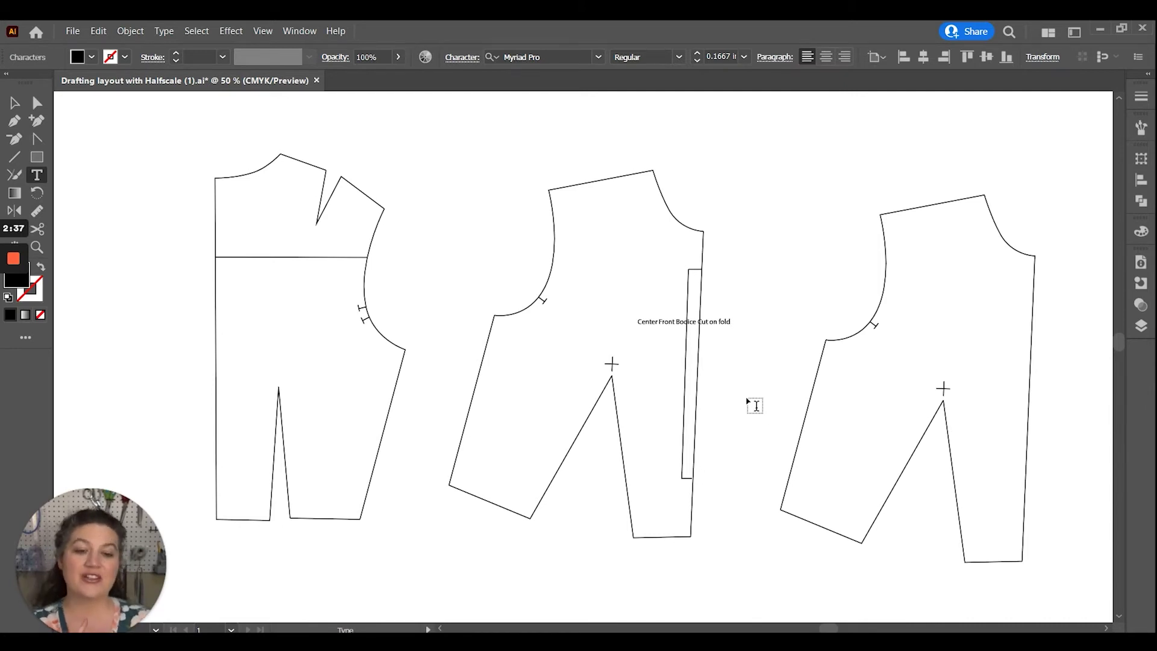
ctrl+click(755, 405)
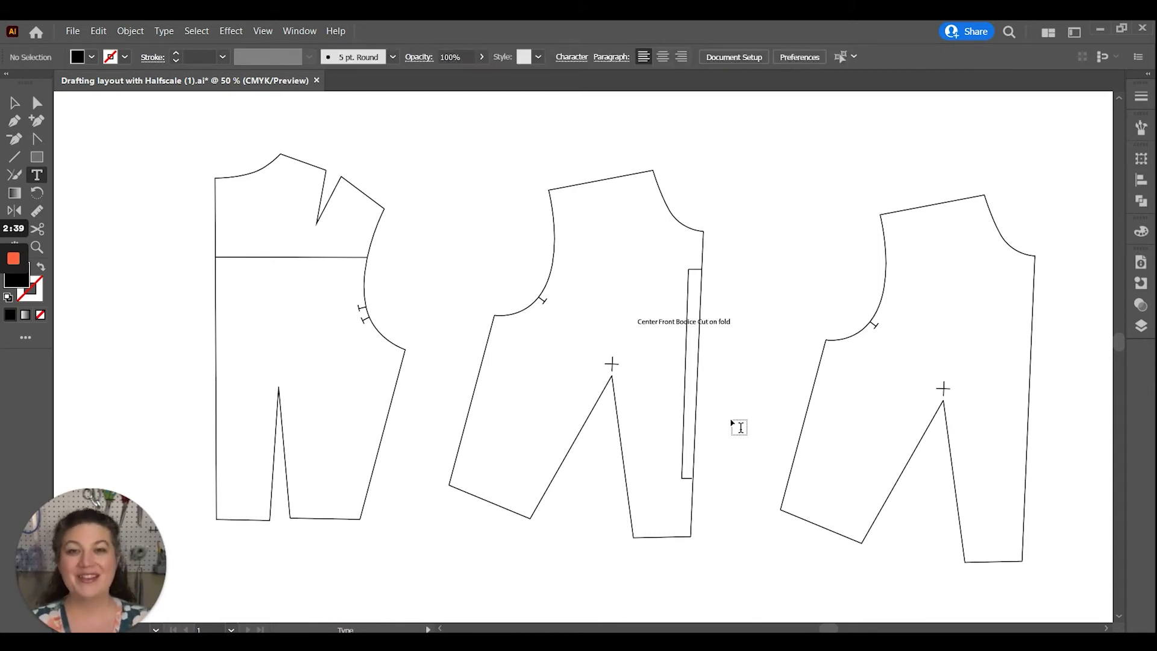
click(748, 391)
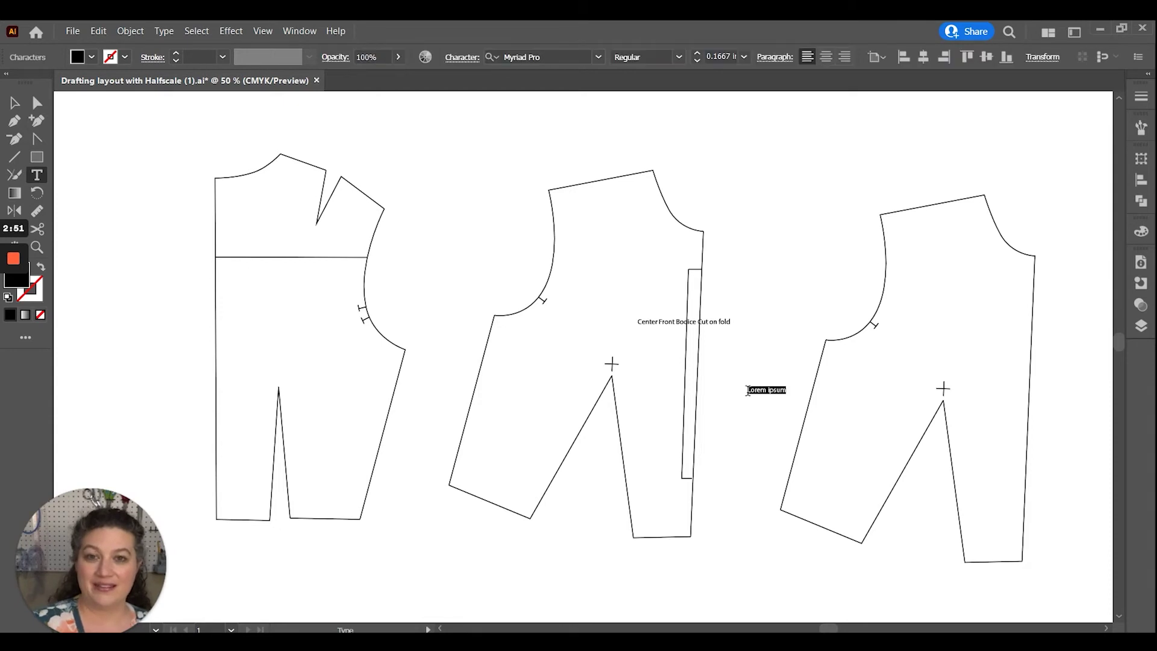
key(Escape)
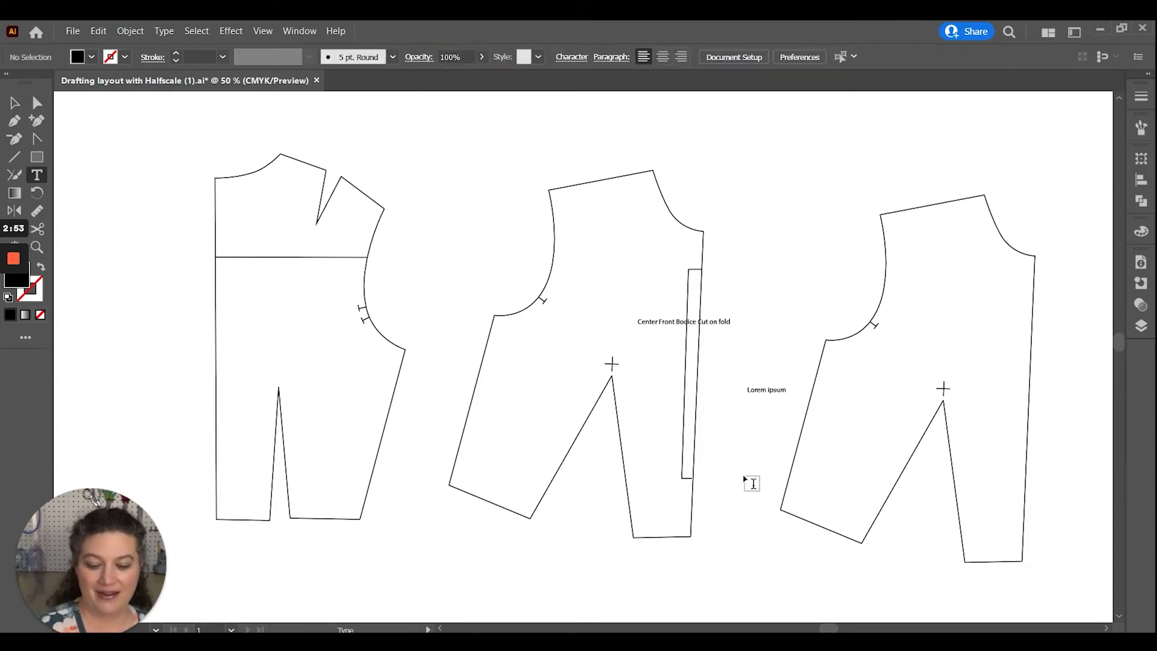
click(769, 399)
key(Delete)
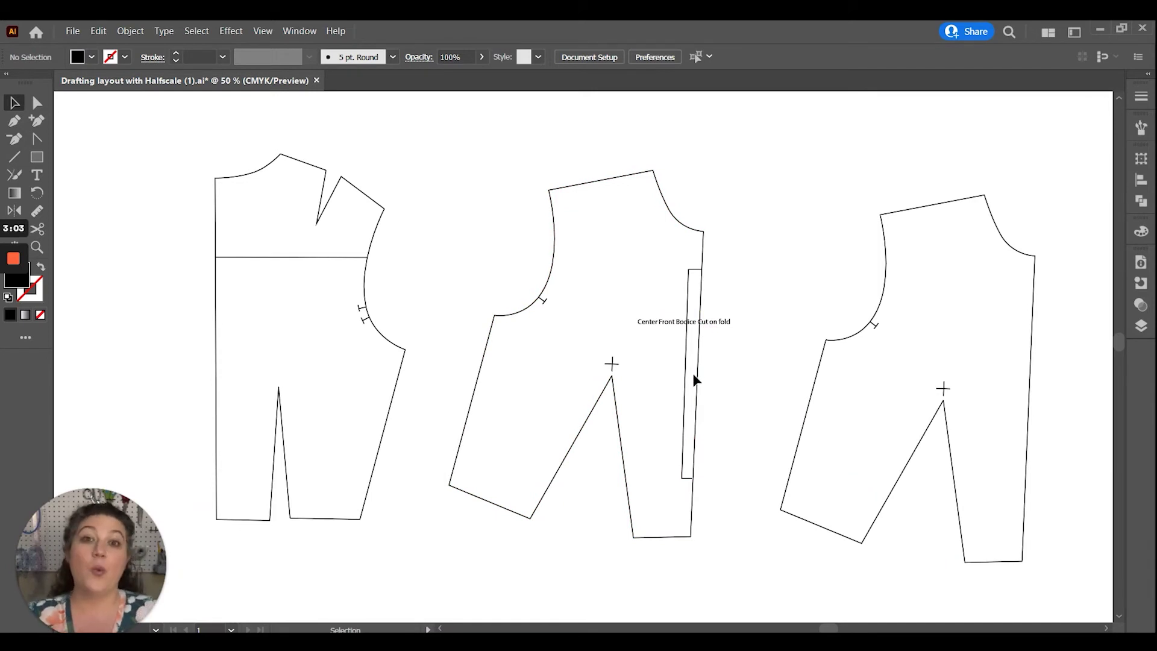
Step: Insert "1" after "Cut" in the front bodice label so it reads "Cut 1 on fold"
double_click(712, 324)
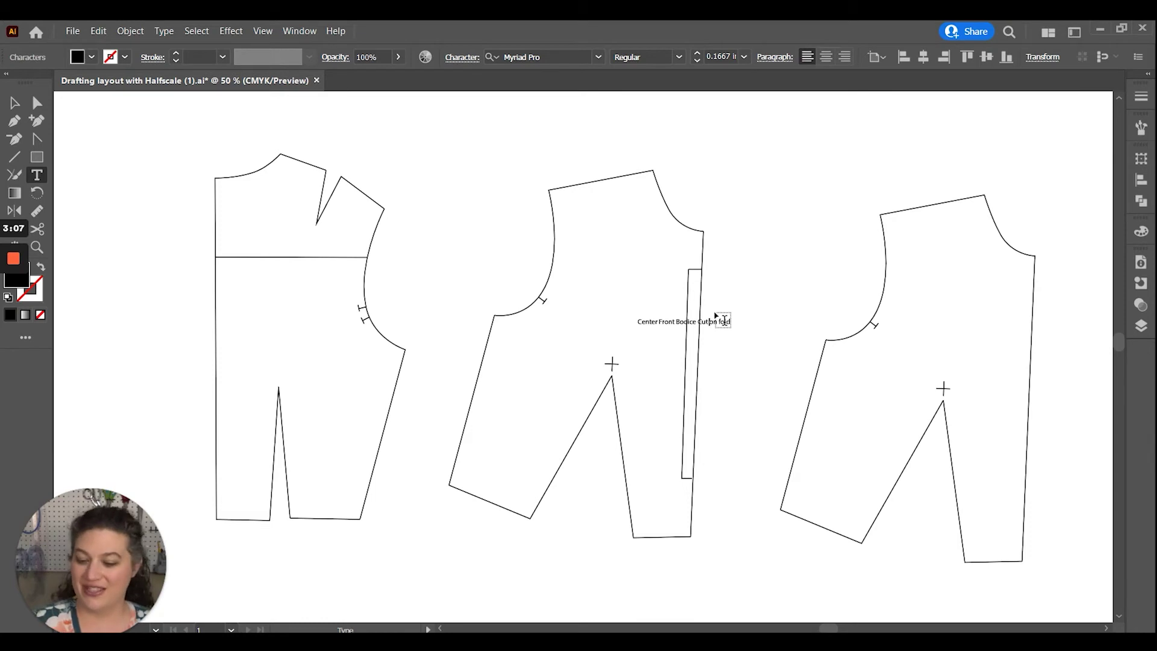
text(1)
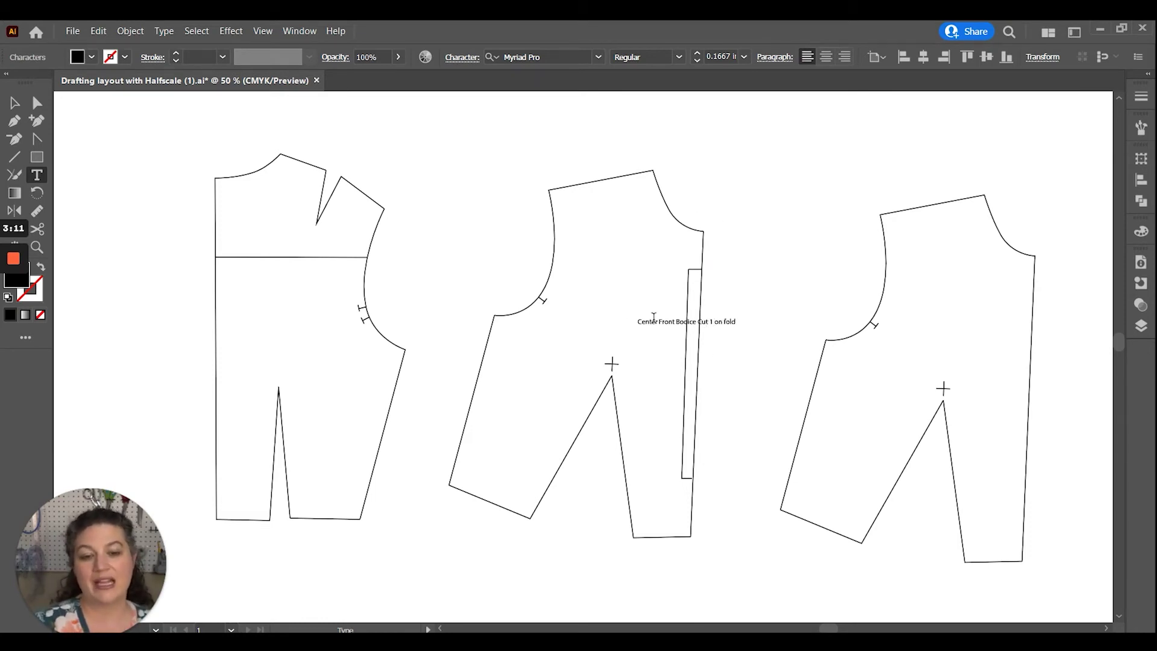
key(Escape)
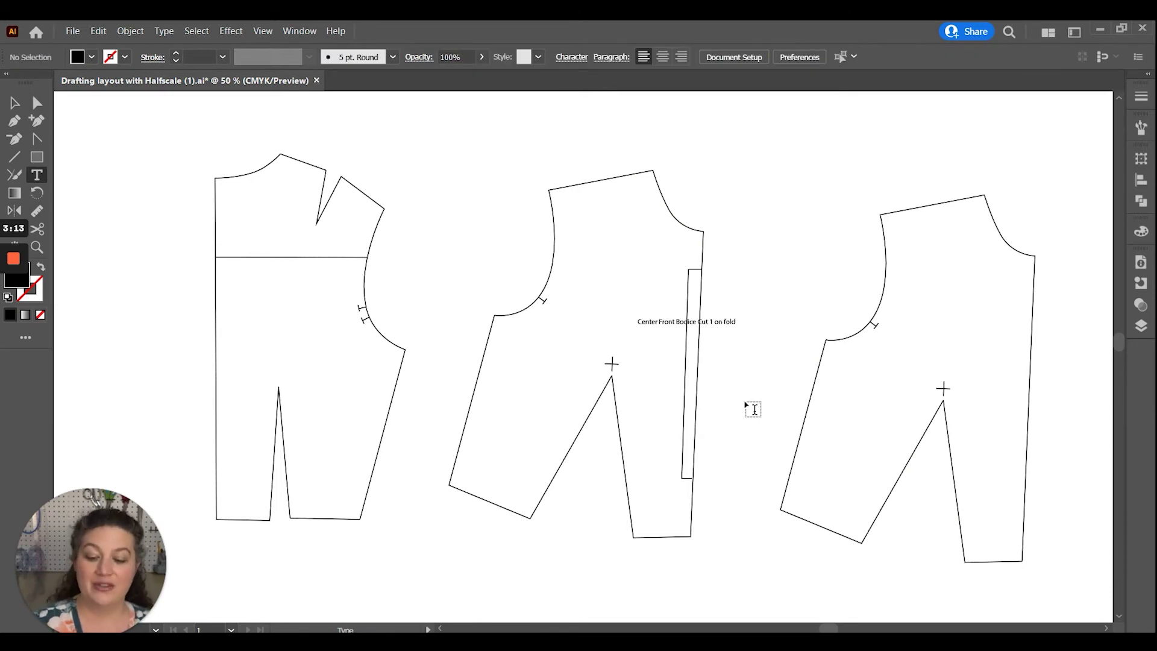
Step: Insert a "v" after "Fr" in the word "Front" of the bodice label
click(662, 322)
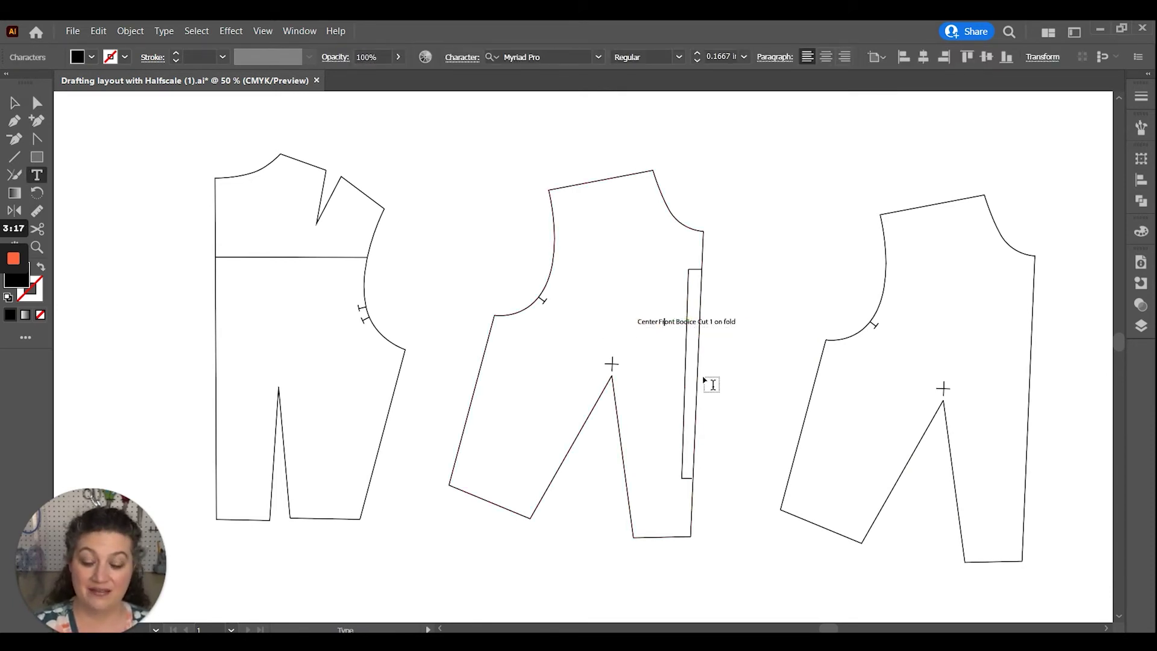
text(v)
key(Escape)
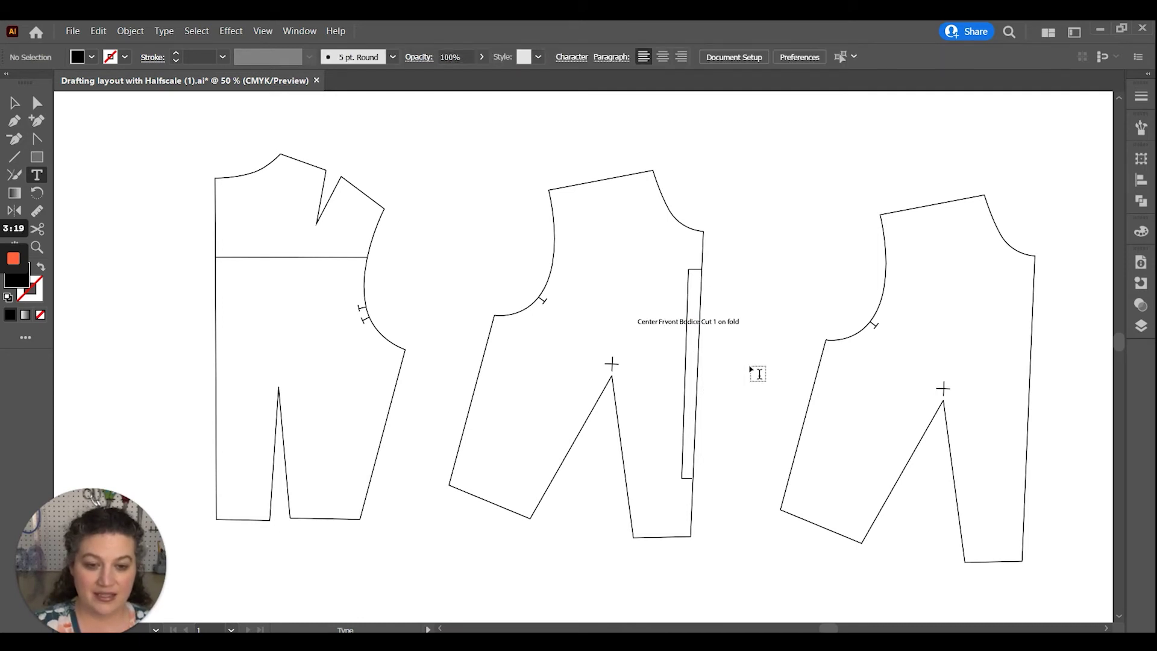
click(754, 369)
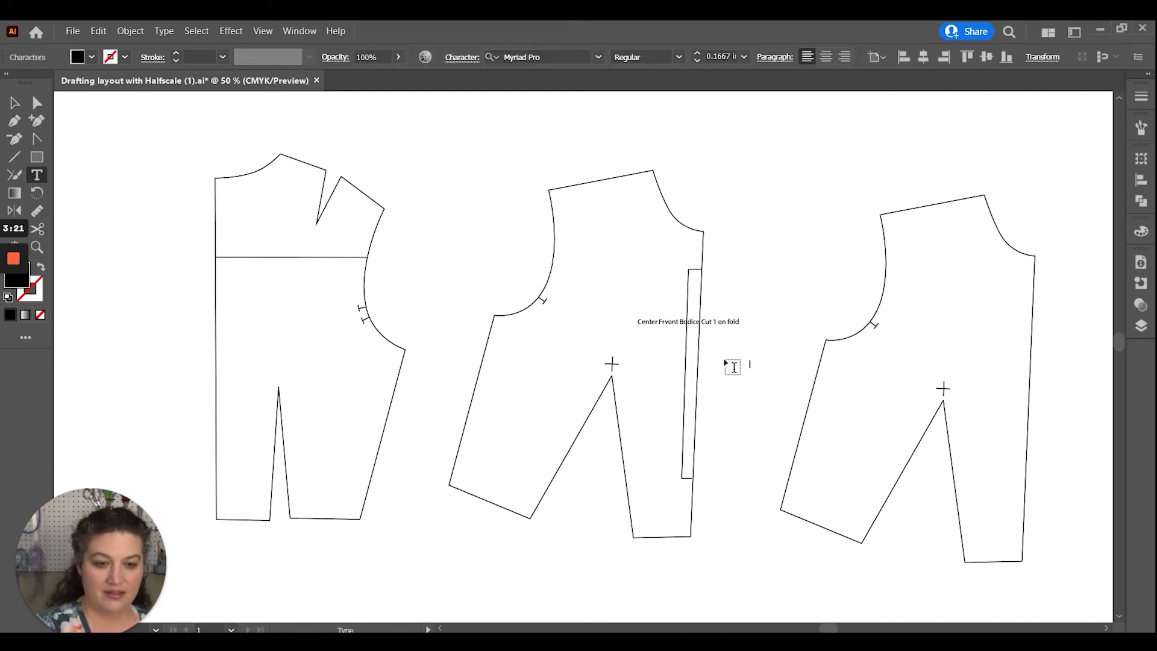
key(Escape)
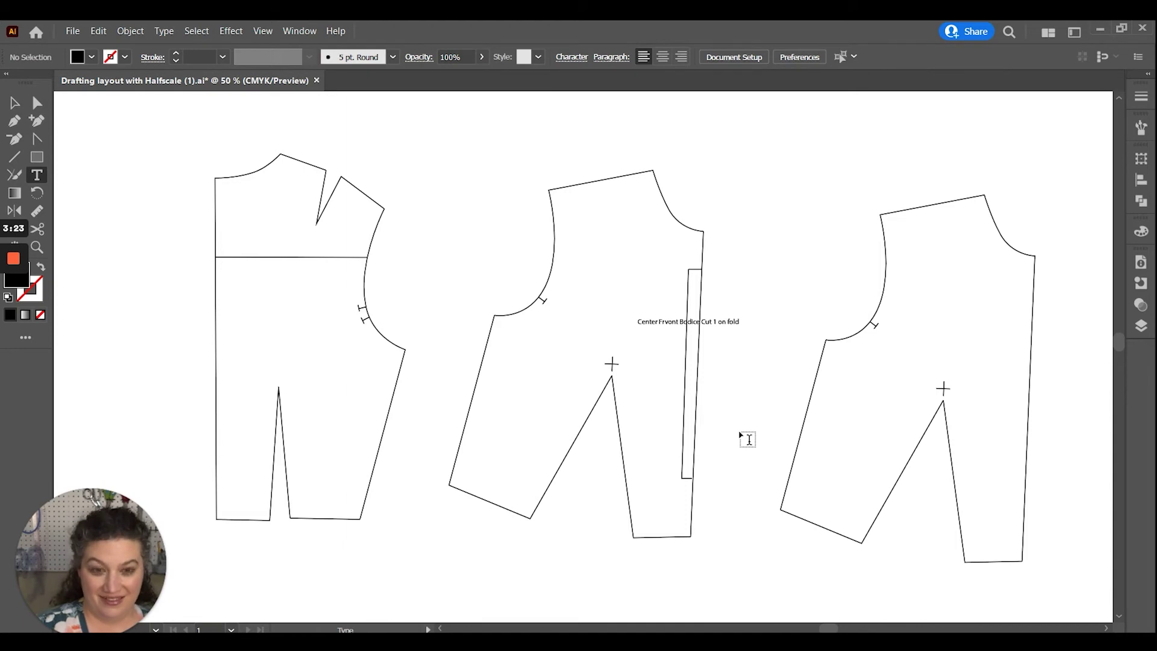
Step: Rotate the bodice label parallel to the centre front edge and place it along the lower inner side of the fold bracket
key(v)
drag(659, 324, 645, 352)
drag(734, 355, 688, 286)
drag(669, 387, 678, 464)
click(644, 360)
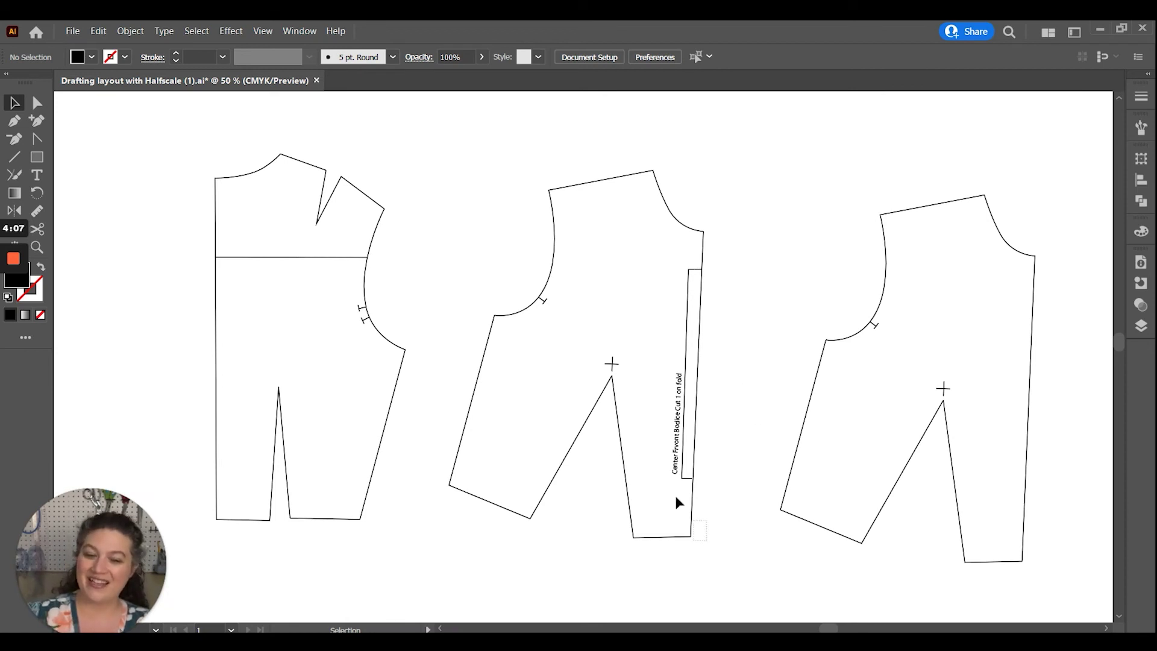
Step: Group the original front bodice with its fold bracket and label, and shift the group slightly downward
drag(676, 498, 488, 253)
right_click(594, 300)
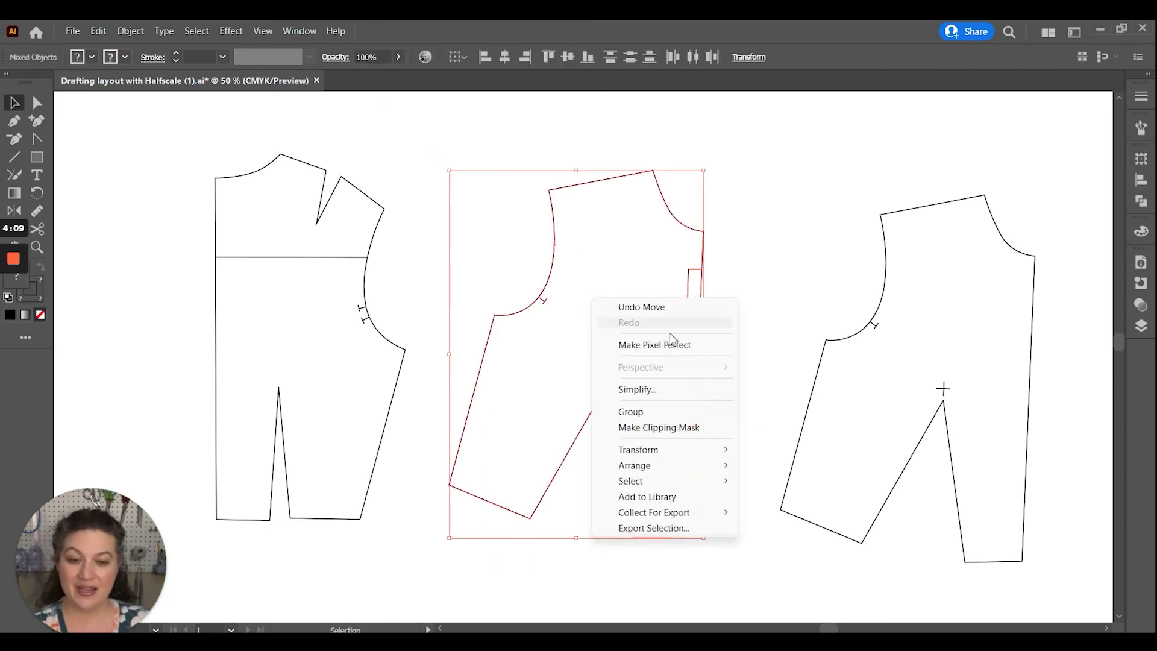
click(676, 413)
click(731, 301)
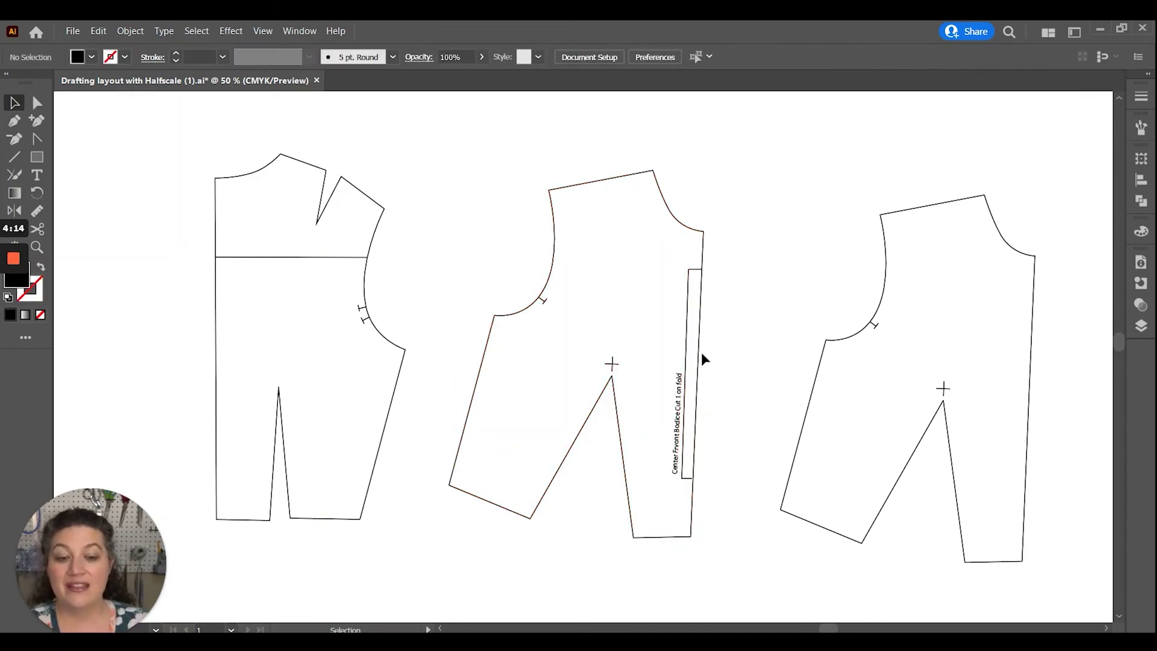
mouse_move(701, 347)
mouse_down()
mouse_move(720, 260)
mouse_move(697, 340)
mouse_up()
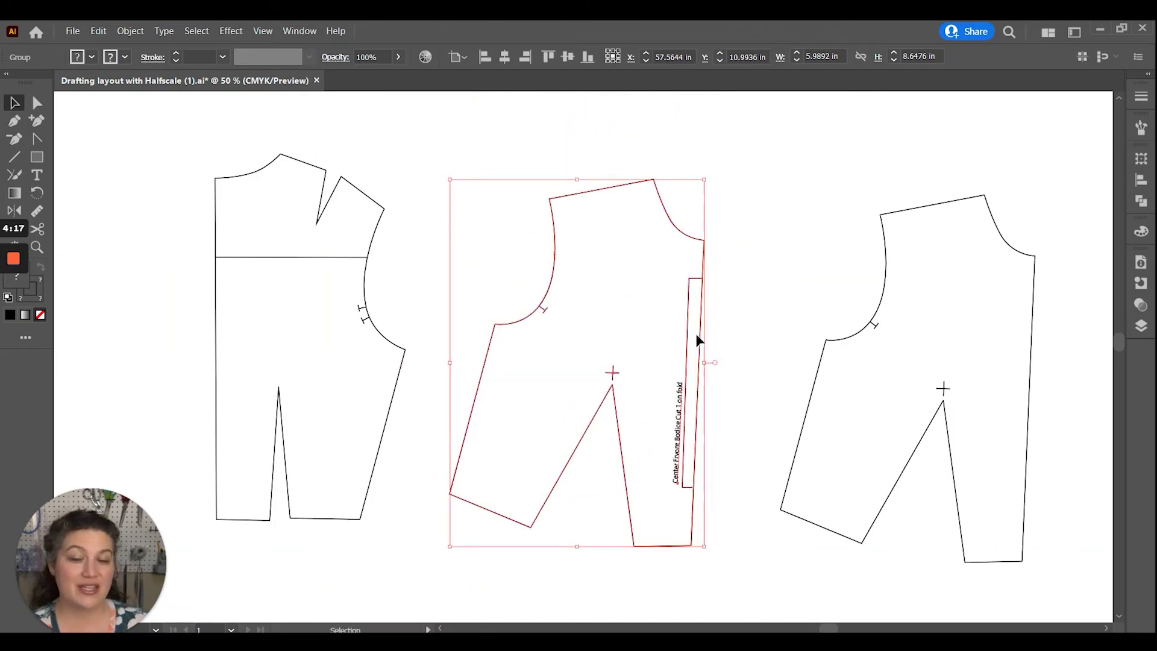